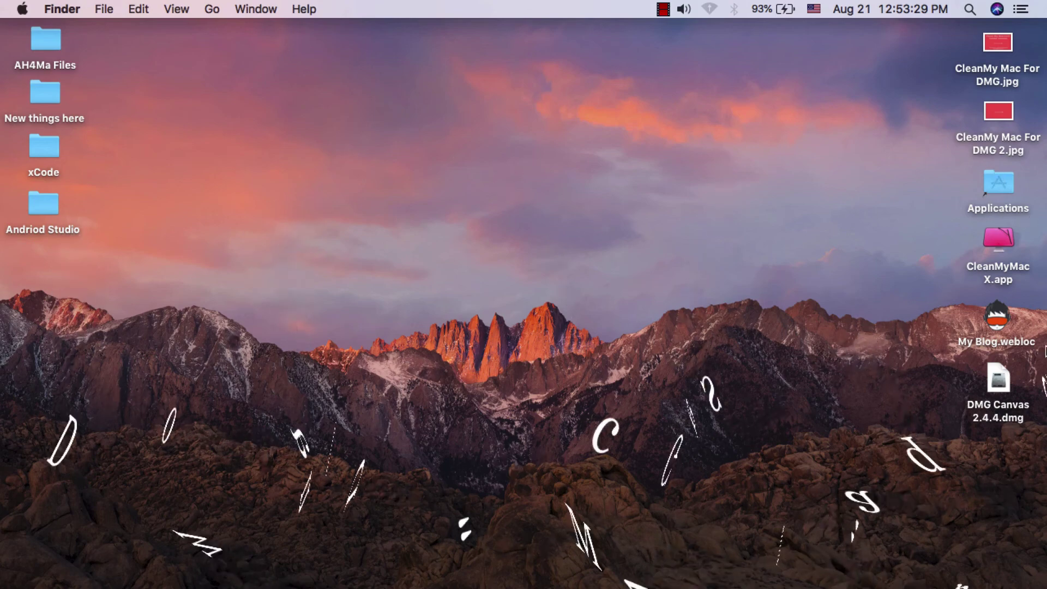
- Copy DMG Canvas.app from the installer into Applications, replacing the older copy
left_click(999, 386)
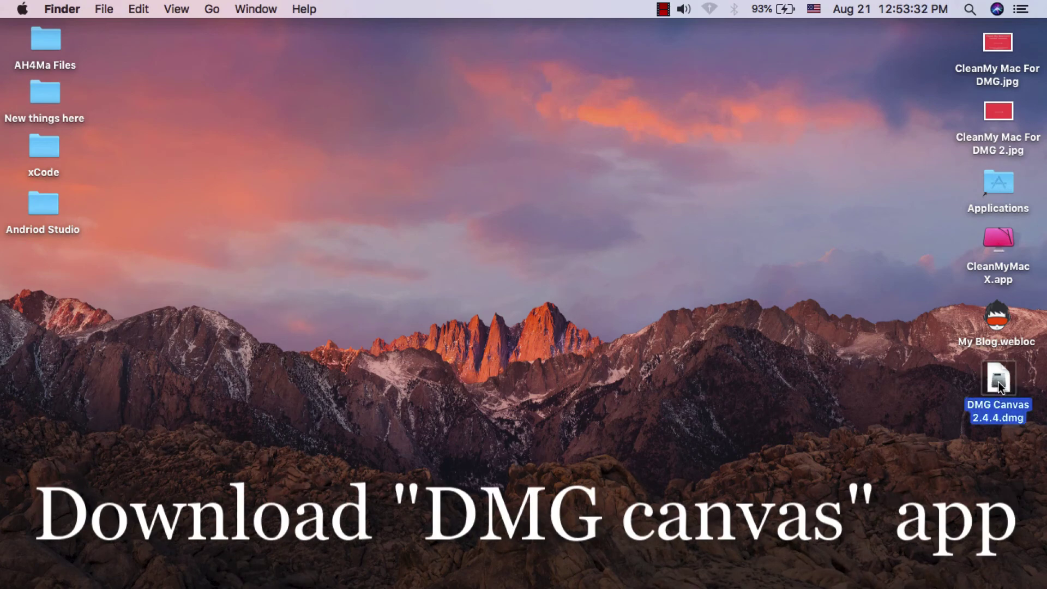
left_click(939, 369)
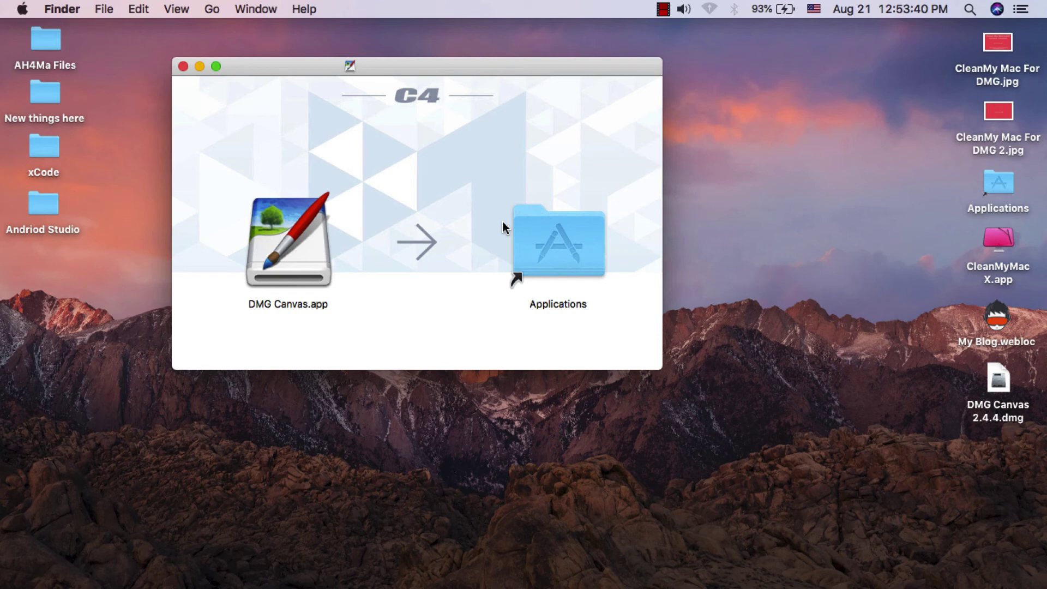
left_click_drag(292, 221, 544, 234)
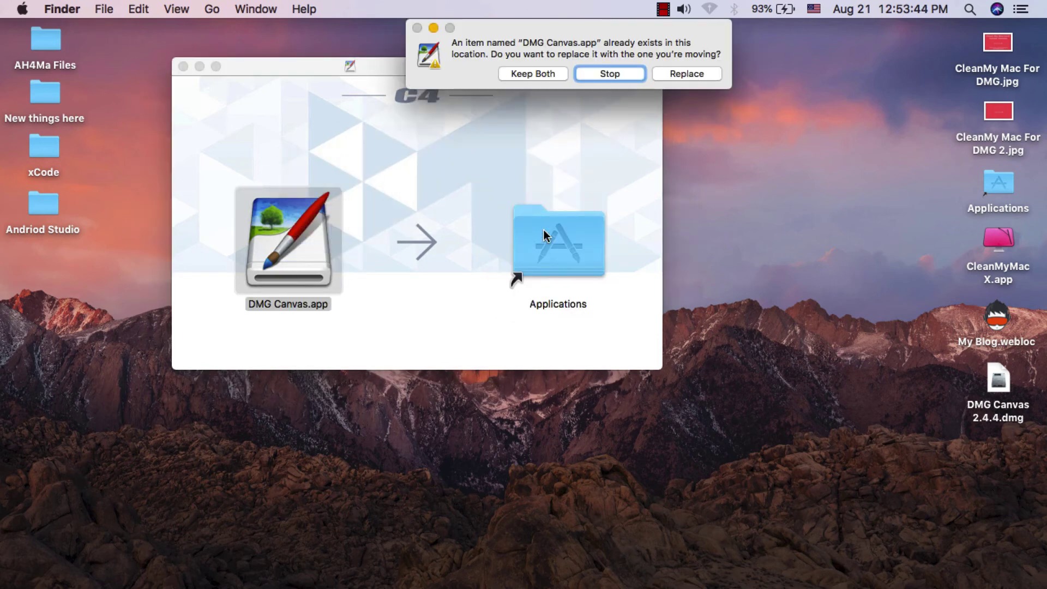
left_click(685, 73)
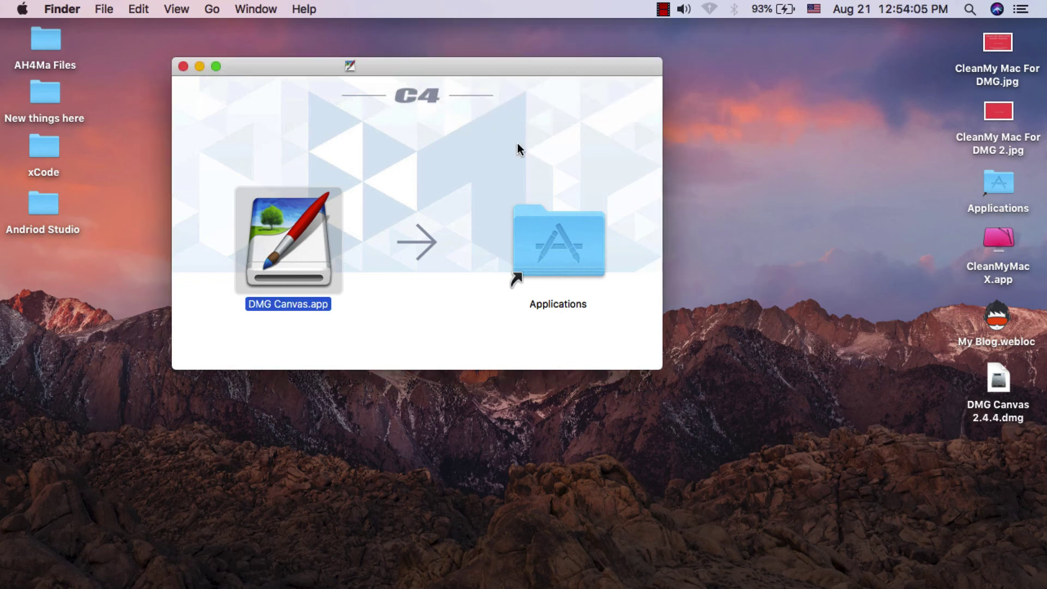
- Close the installer, launch DMG Canvas from Launchpad, and move the Untitled layout window
left_click(183, 66)
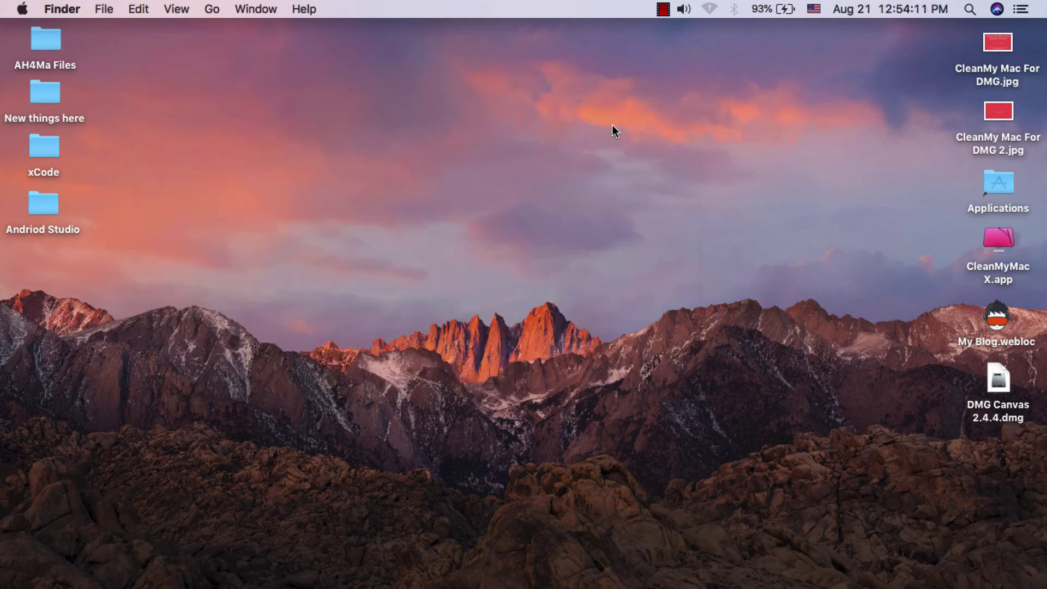
key("F4")
left_click(658, 172)
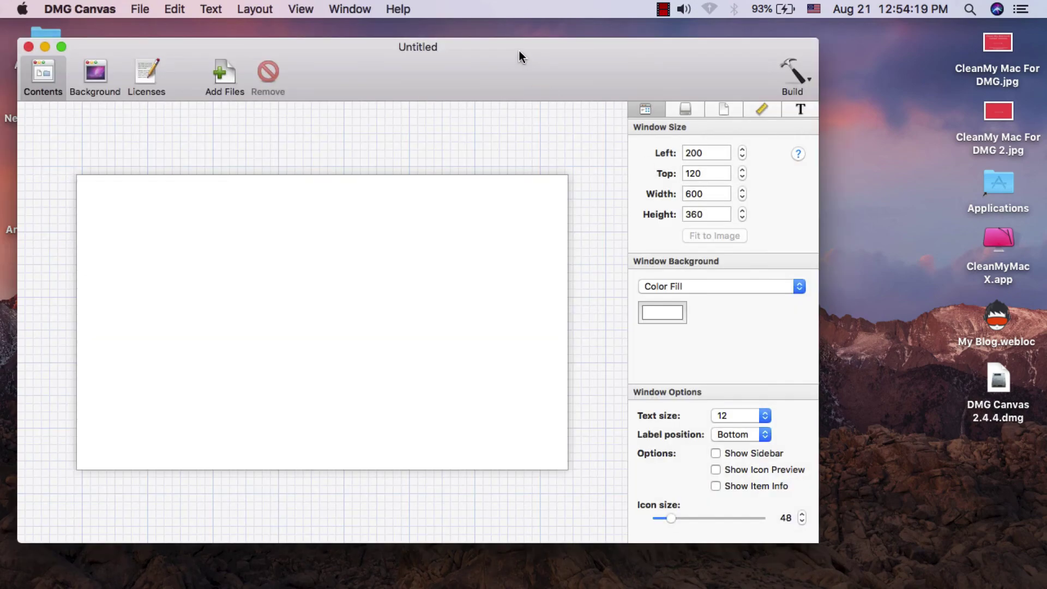
left_click_drag(518, 48, 604, 67)
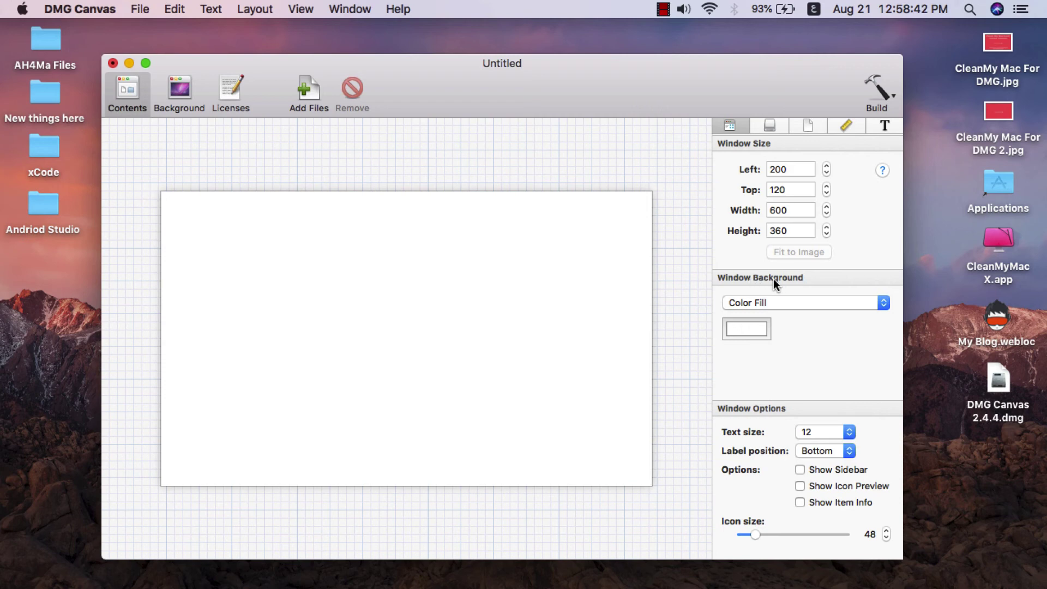
- Try a fill colour, then switch the window background type from Color Fill to Image
left_click(754, 325)
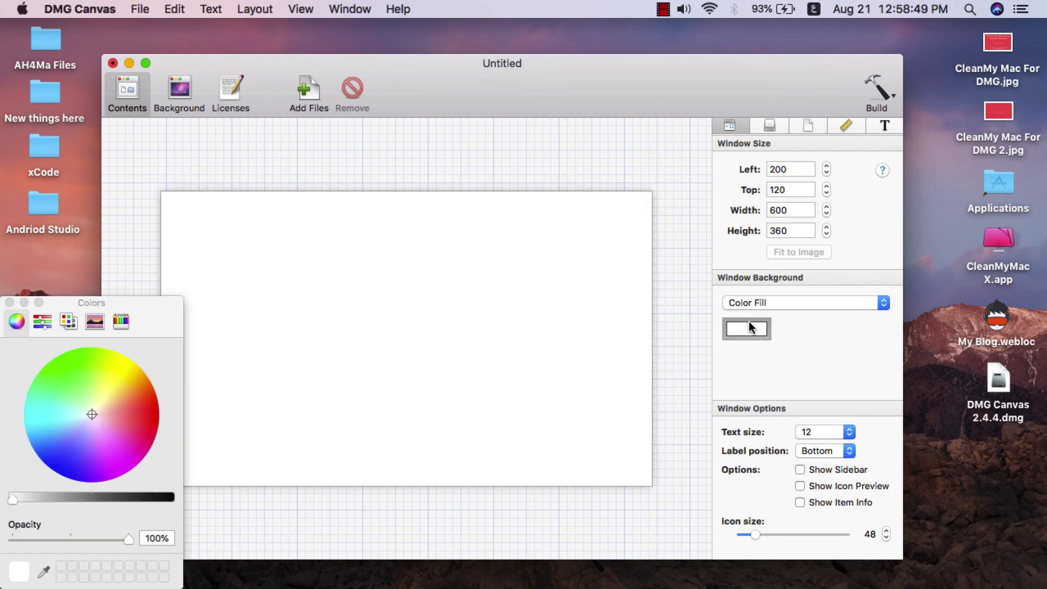
left_click_drag(114, 404, 86, 382)
left_click(9, 303)
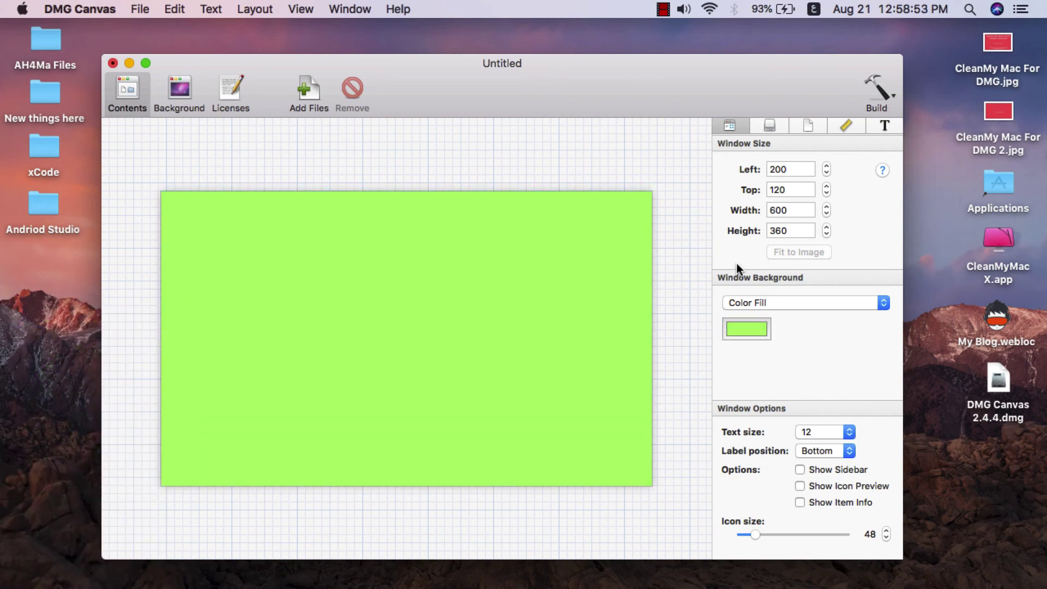
left_click(769, 302)
left_click(803, 329)
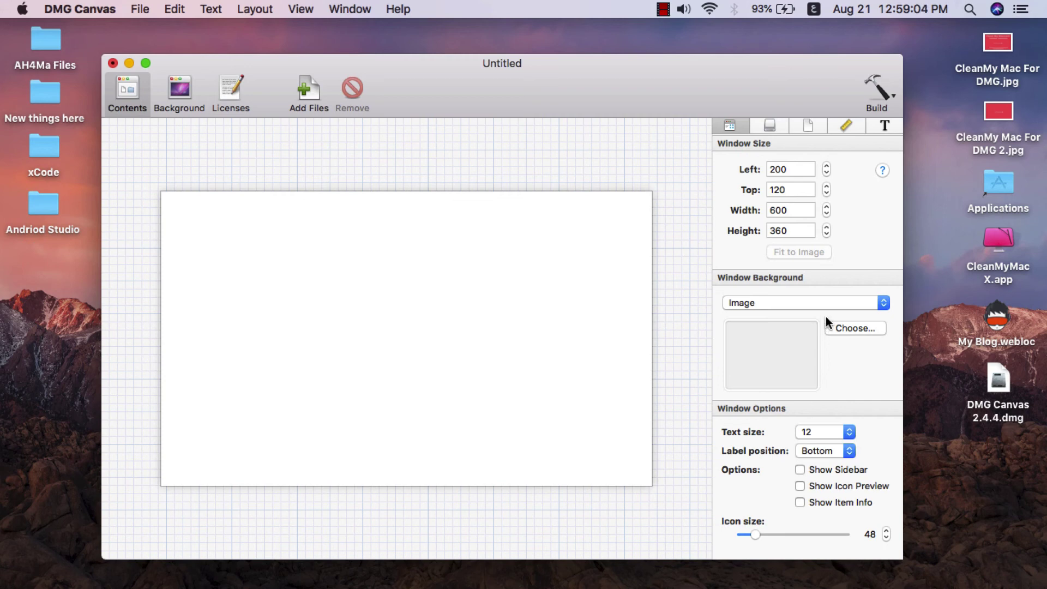
- Resize CleanMy Mac For DMG 2.jpg to 600 × 360 in Preview
left_click(999, 112)
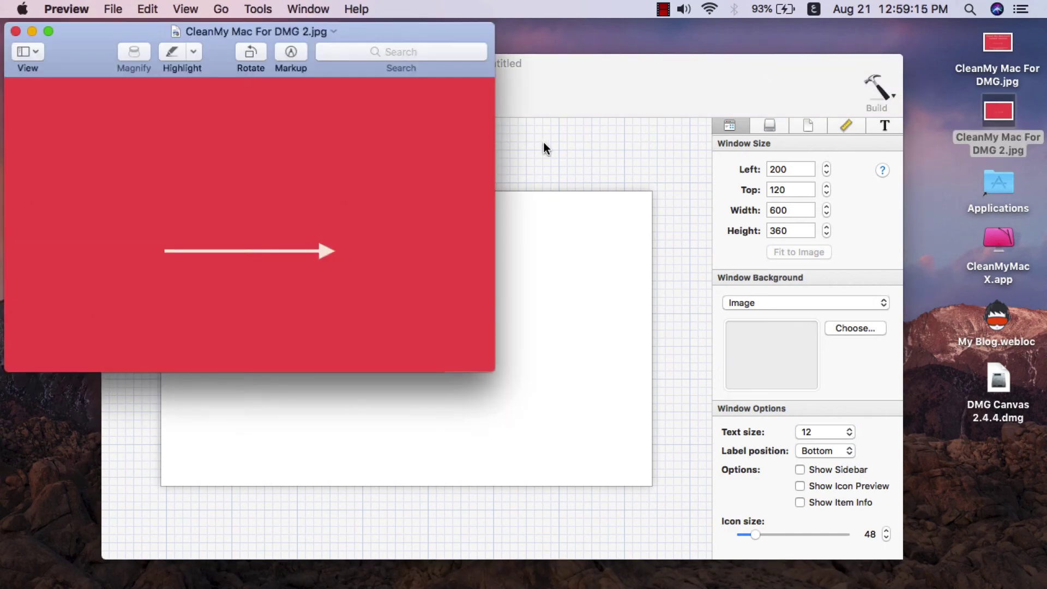
left_click(357, 52)
left_click(281, 90)
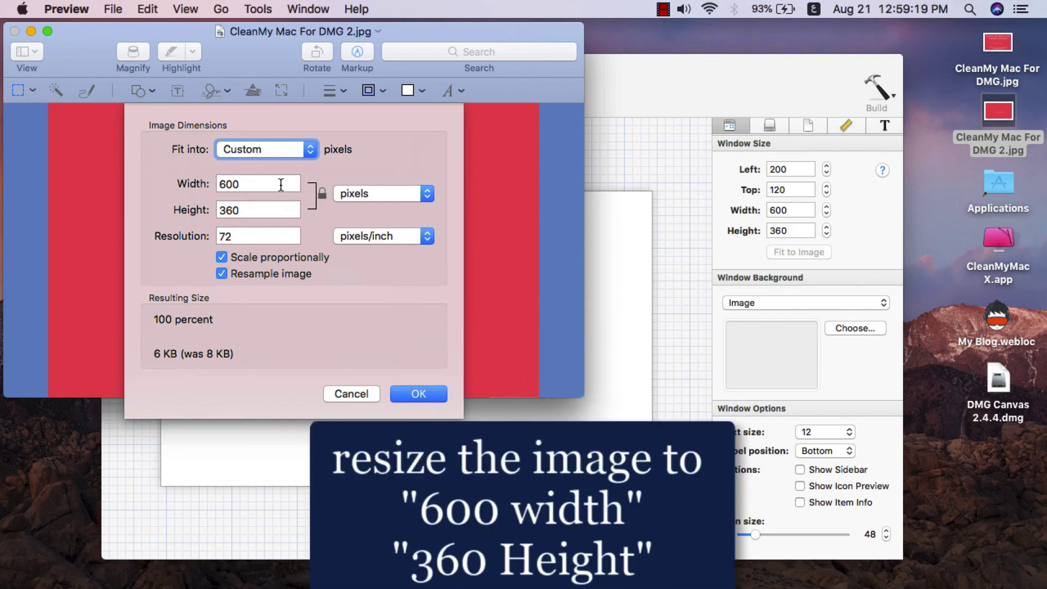
double_click(281, 182)
key("Tab")
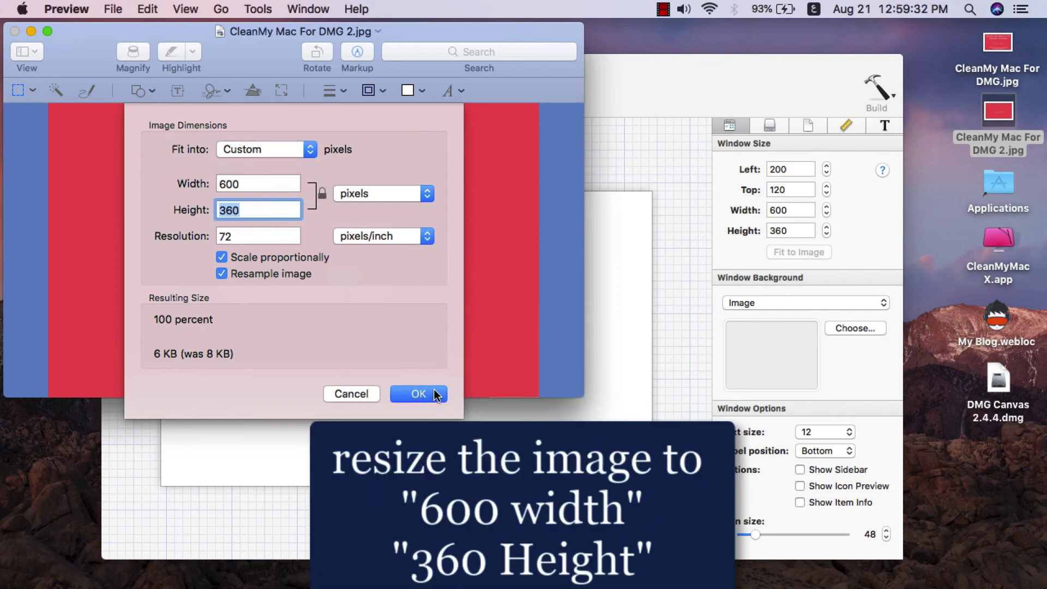
left_click(419, 394)
- Make the resized image the window background, accepting the Retina resolution warning
key("super+w")
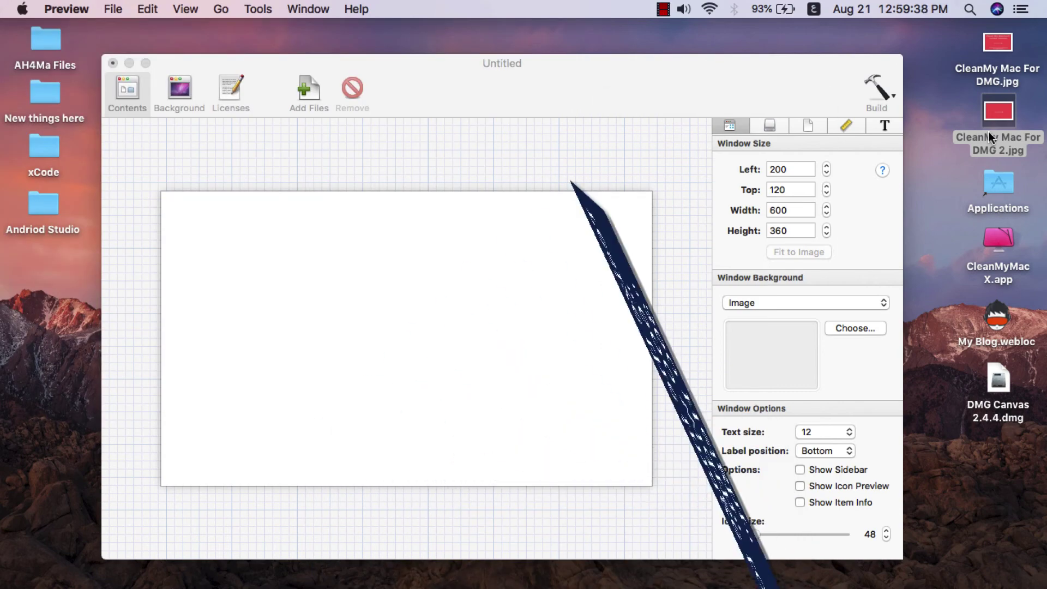
left_click_drag(995, 106, 768, 327)
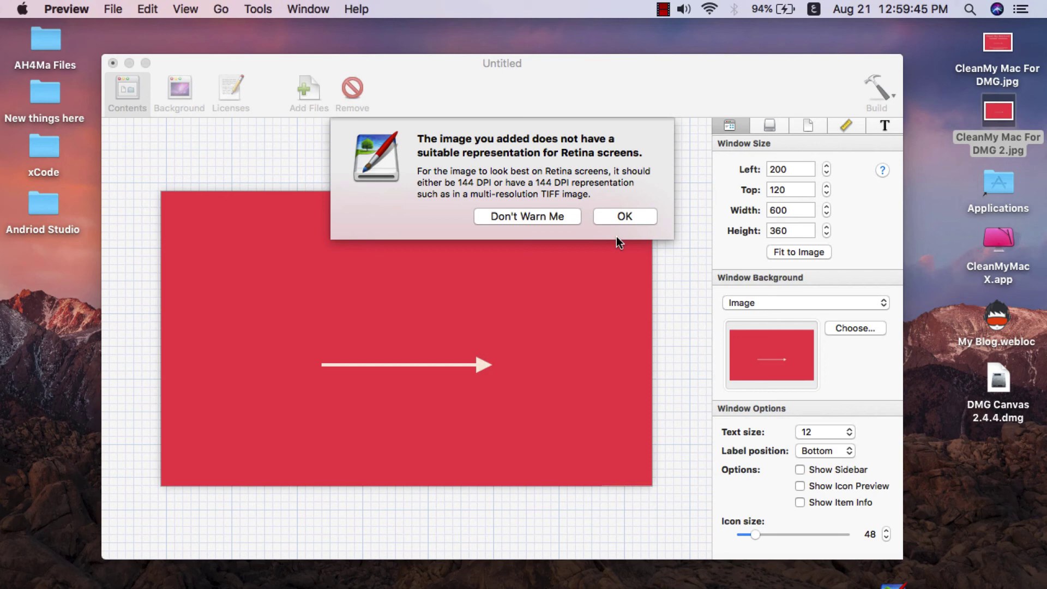
left_click(606, 215)
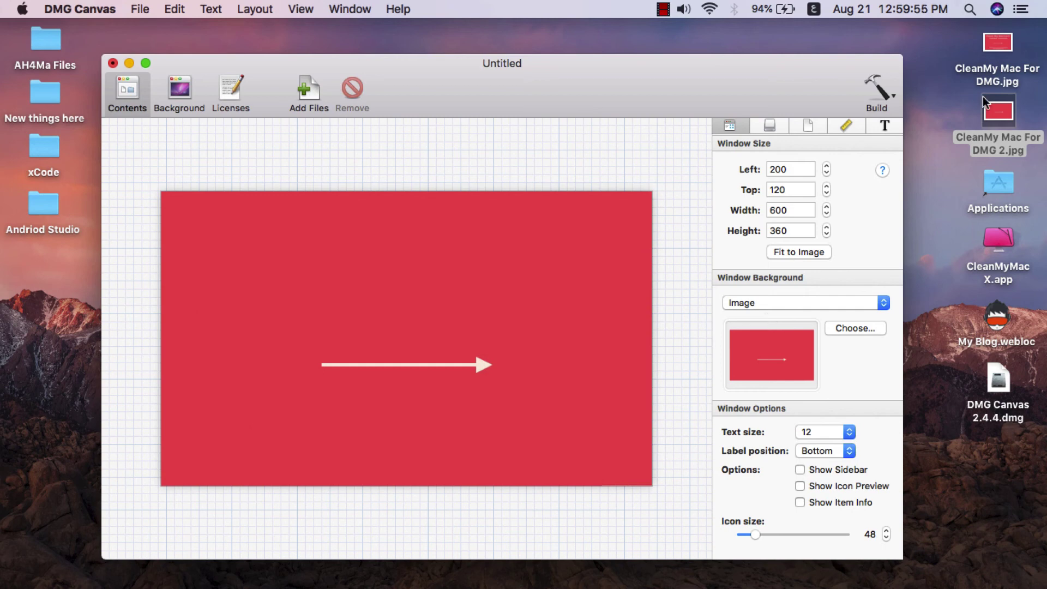
- In Preview, draw a rounded-rectangle frame left of the arrow on CleanMy Mac For DMG.jpg
double_click(998, 44)
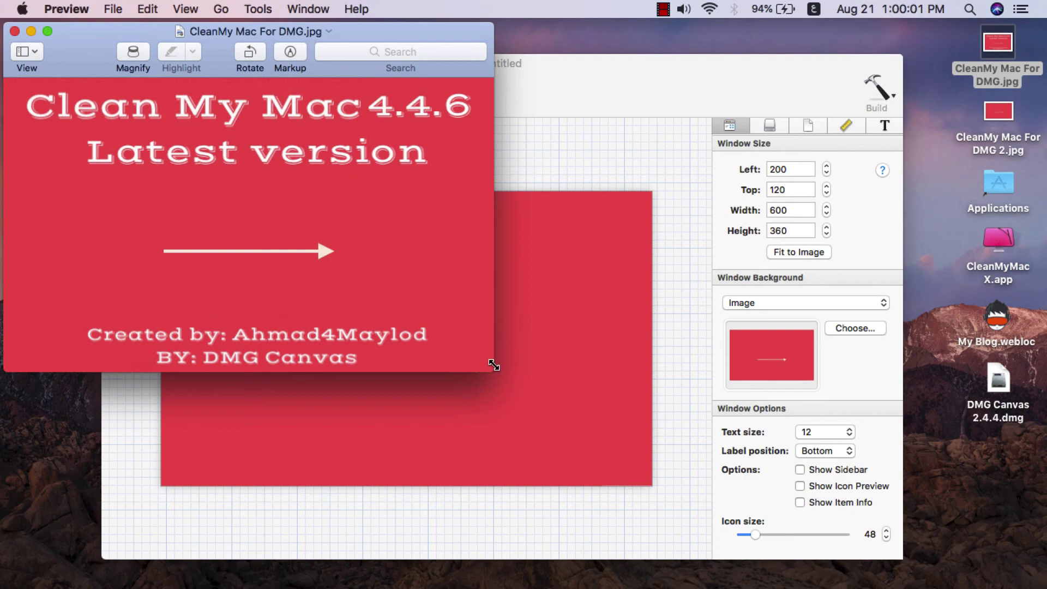
left_click_drag(493, 364, 1020, 586)
left_click(794, 49)
left_click(143, 87)
left_click(154, 143)
left_click_drag(315, 369, 267, 369)
left_click_drag(383, 489, 290, 431)
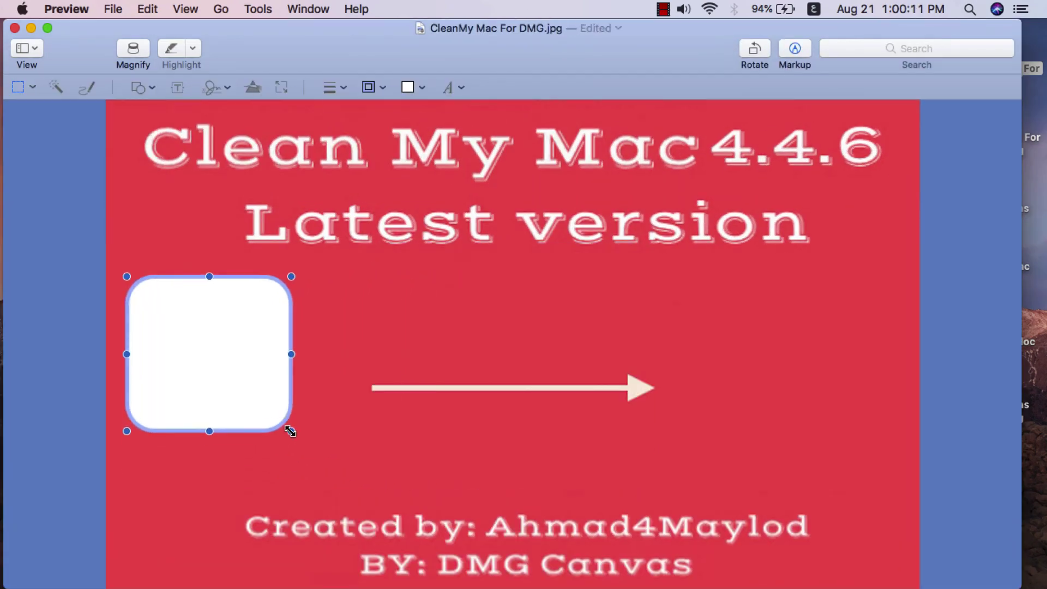
left_click_drag(273, 354, 292, 381)
- Give the frame a light purple border
left_click(369, 87)
left_click(381, 218)
left_click(430, 251)
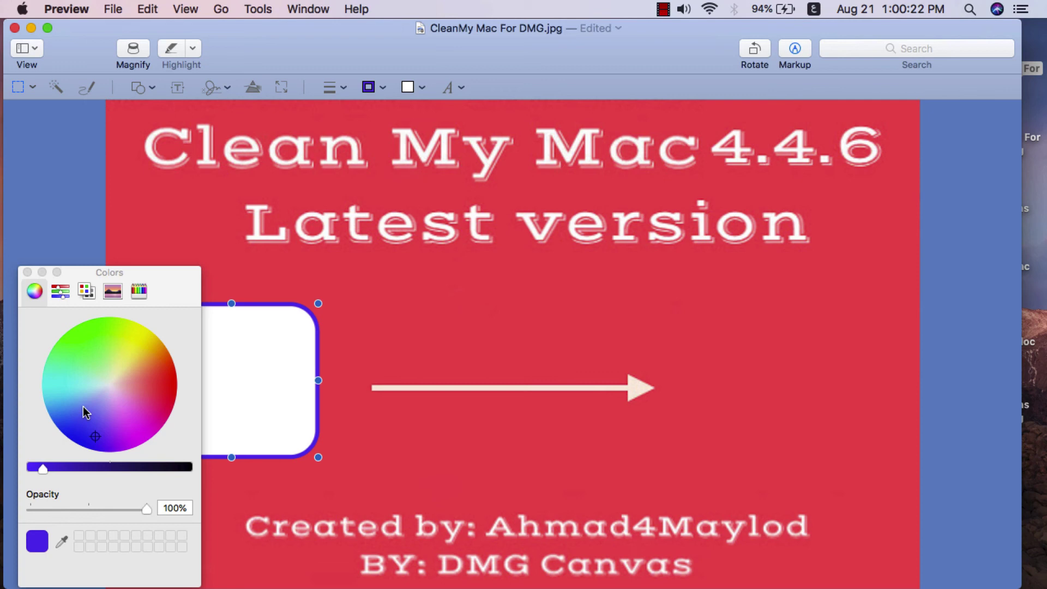
left_click(85, 413)
left_click(27, 272)
- Duplicate the frame twice, placing copies right of the arrow and above its centre
key("super+c")
key("super+v")
left_click_drag(234, 351, 779, 349)
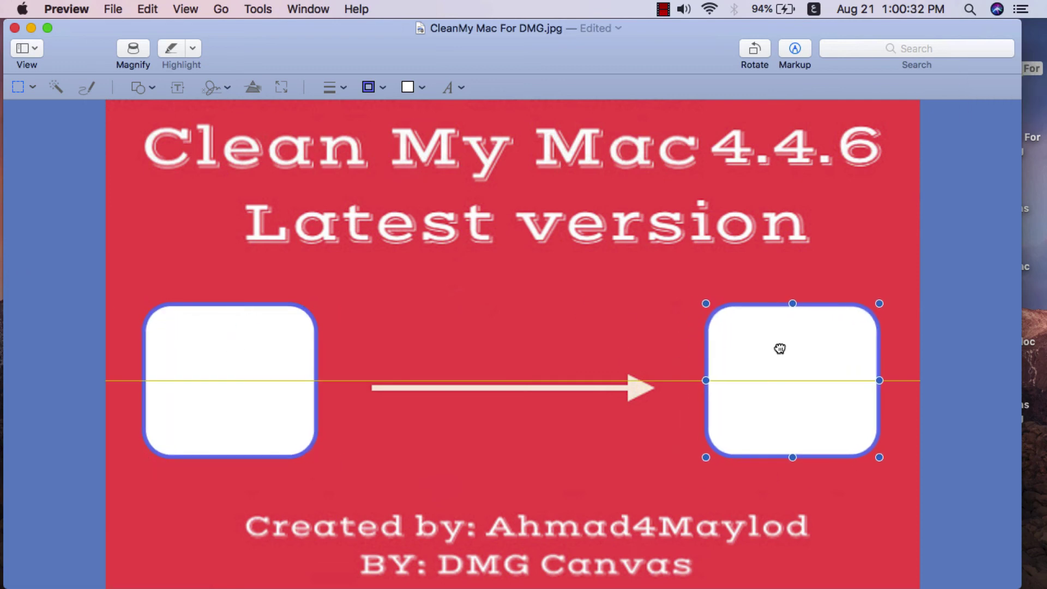
key("super+v")
left_click_drag(305, 354, 551, 304)
left_click_drag(584, 428, 556, 386)
left_click_drag(500, 327, 519, 314)
- Review border colour and line style, then make the framed image the window background
left_click(378, 87)
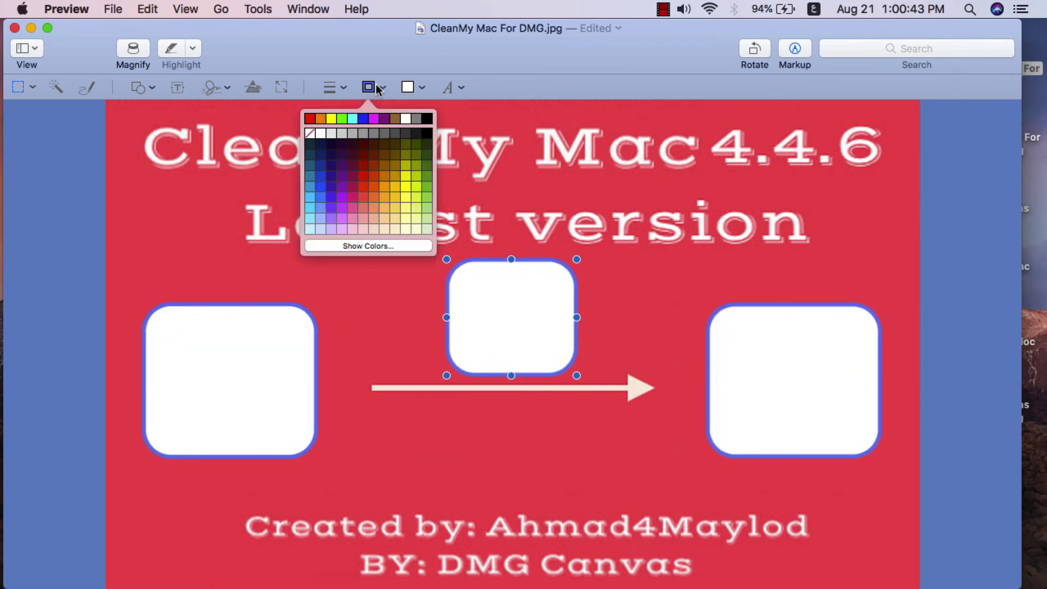
left_click(502, 234)
left_click(334, 87)
left_click(338, 140)
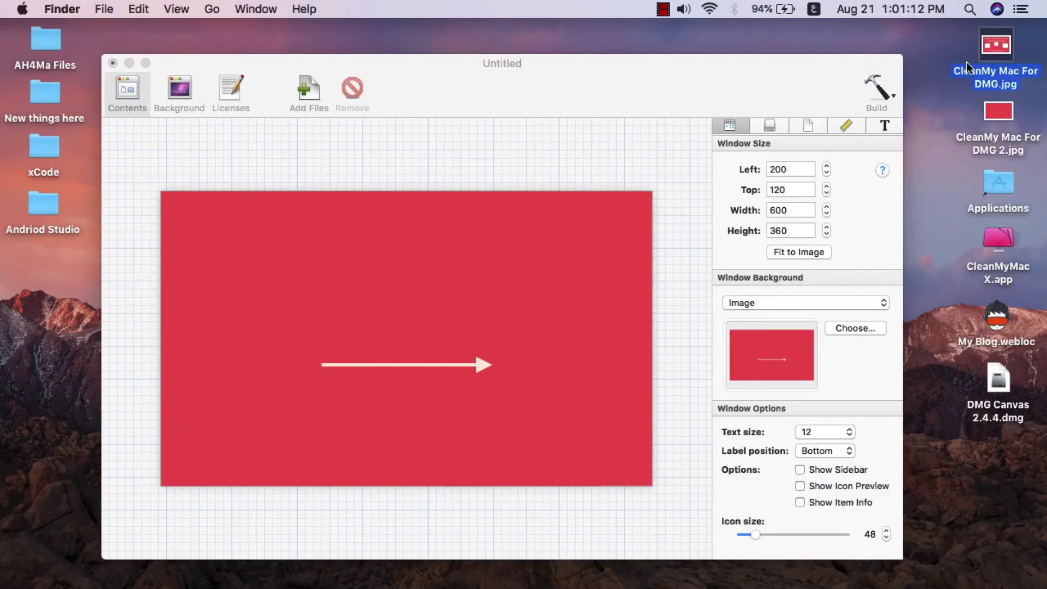
left_click_drag(998, 47, 793, 347)
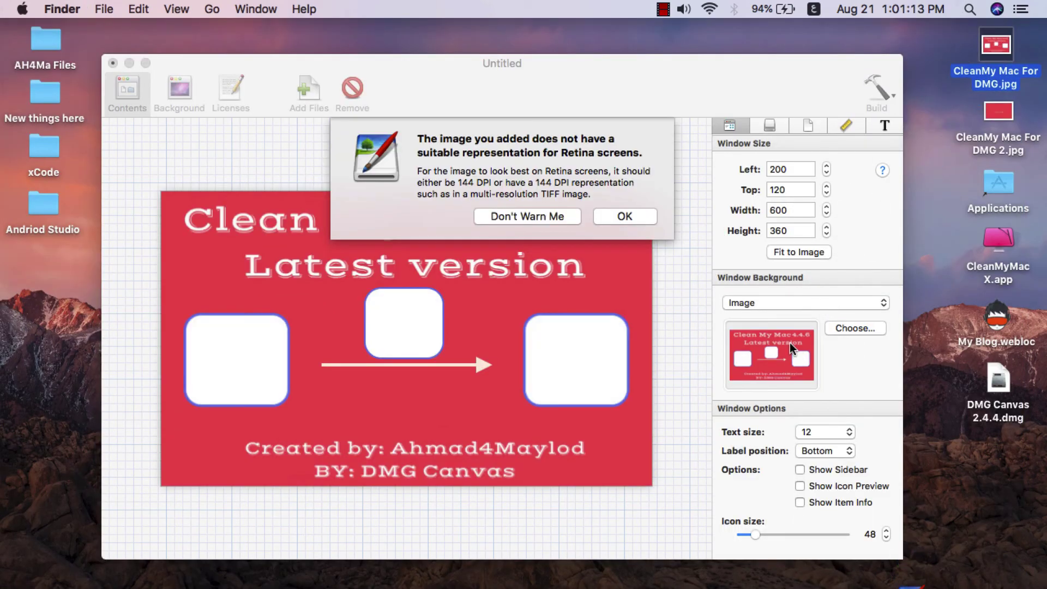
- Place Applications, CleanMyMac X.app and My Blog.webloc in the right, left and centre frames
left_click(640, 217)
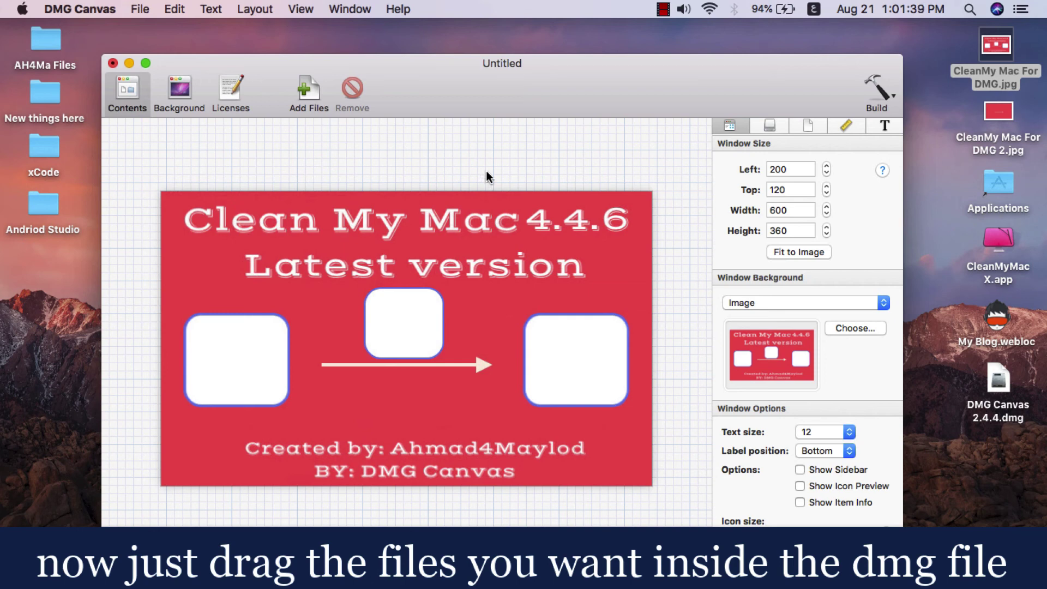
left_click_drag(998, 186, 576, 355)
left_click_drag(984, 234, 236, 352)
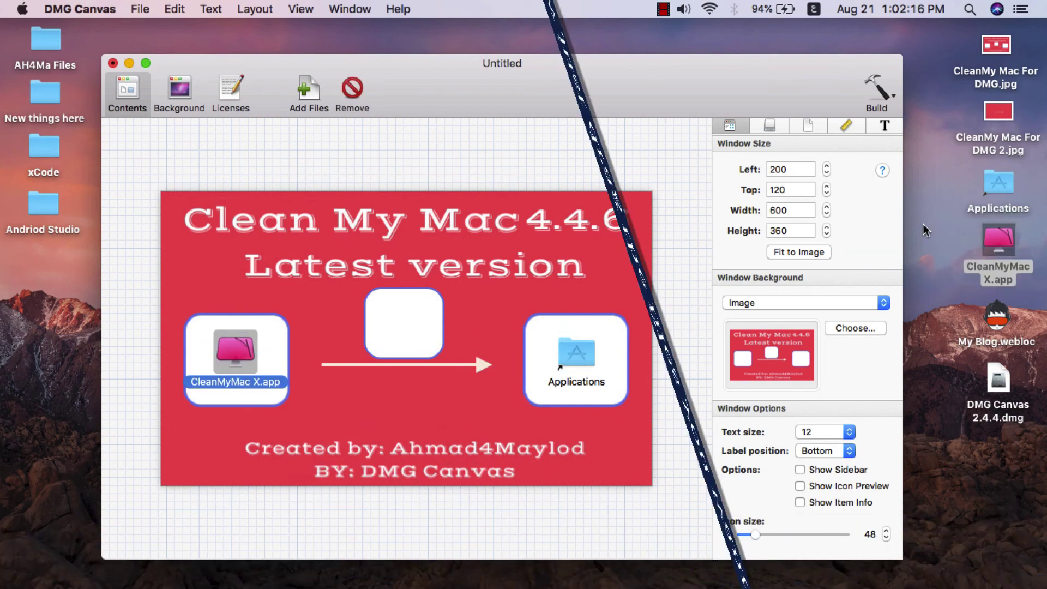
left_click_drag(996, 319, 403, 325)
- Change the volume name from My Great DMG to CleanMyMac X
left_click(769, 126)
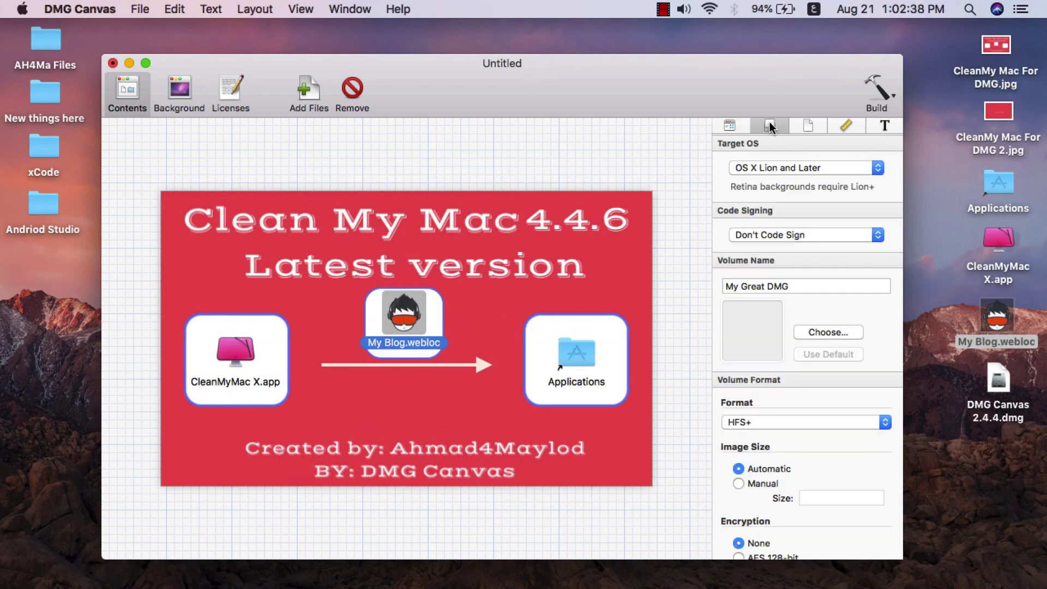
triple_click(792, 285)
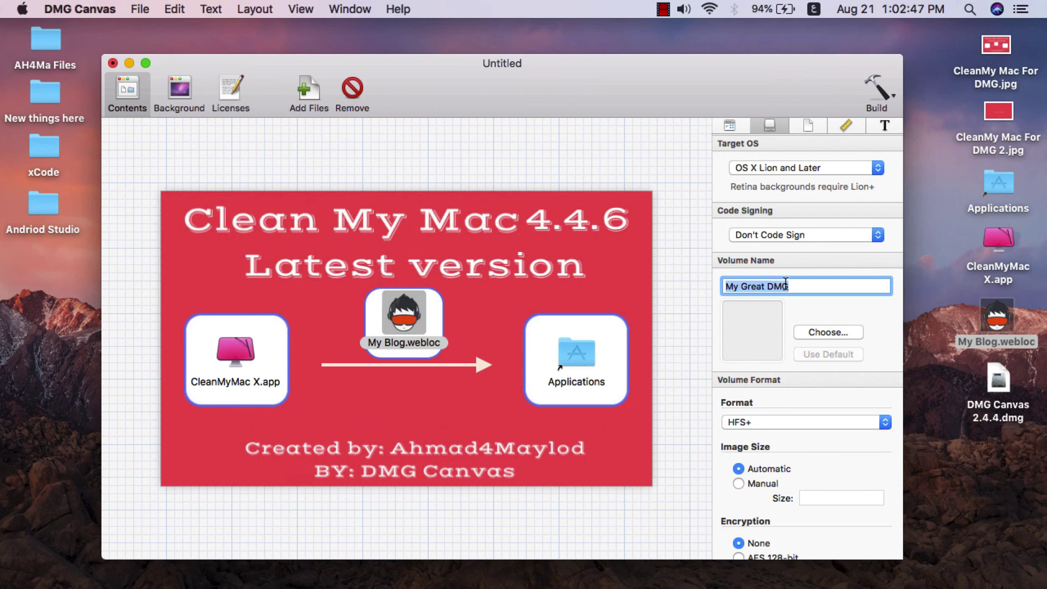
key("BackSpace")
type("CleanMyMac X")
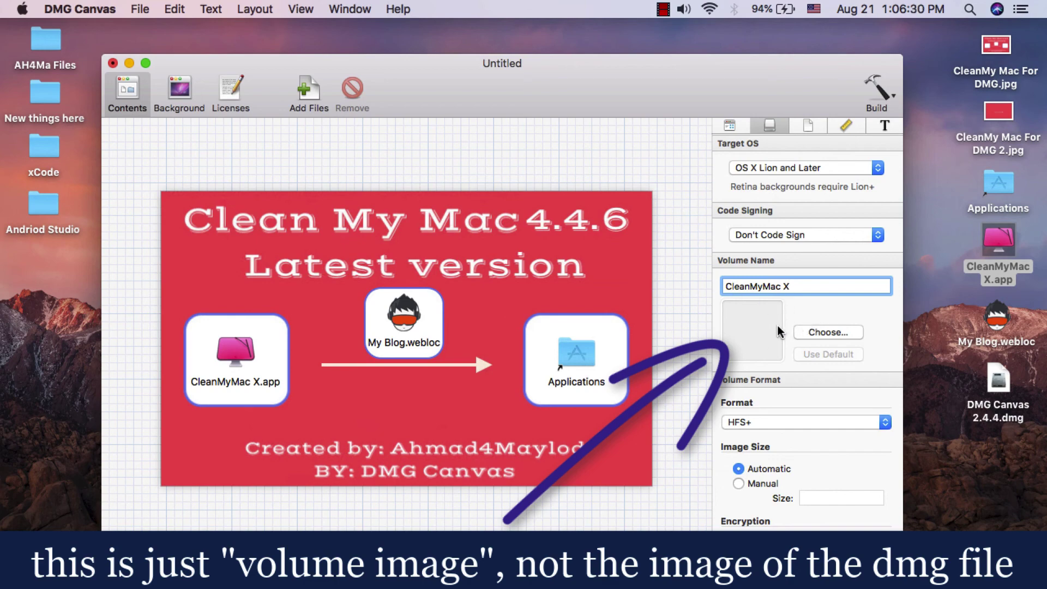
- Keep HFS+ as the format and OS X Lion and Later as the target
scroll(771, 349, "down", 3)
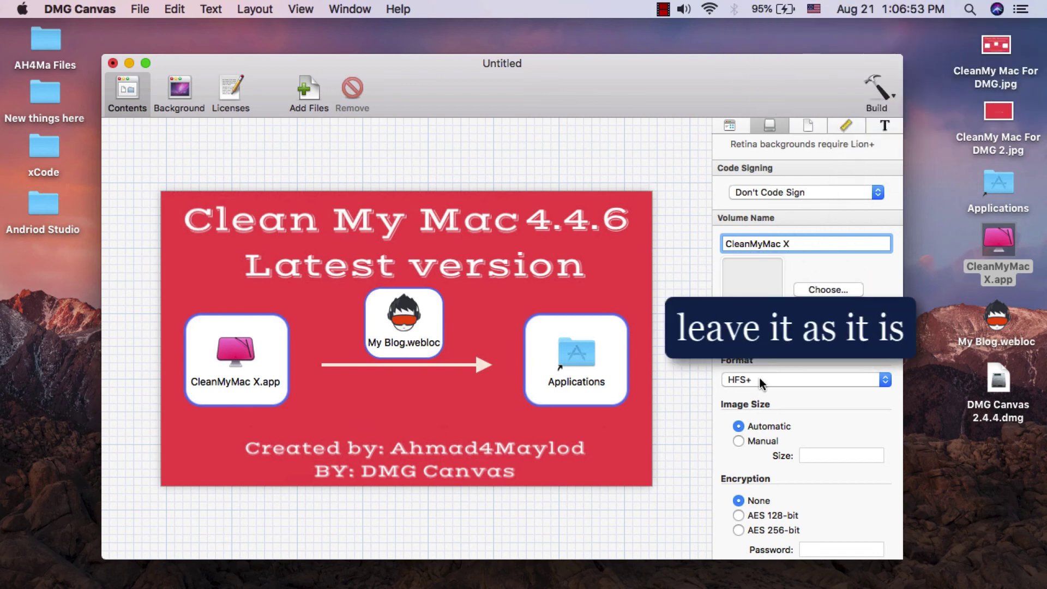
left_click(760, 383)
left_click(757, 382)
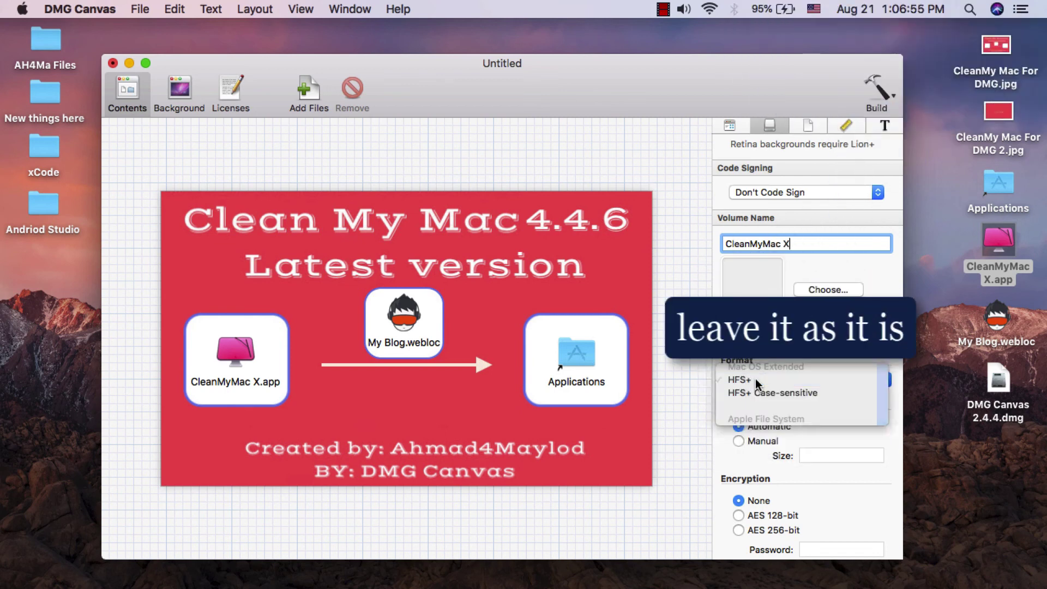
scroll(753, 362, "up", 3)
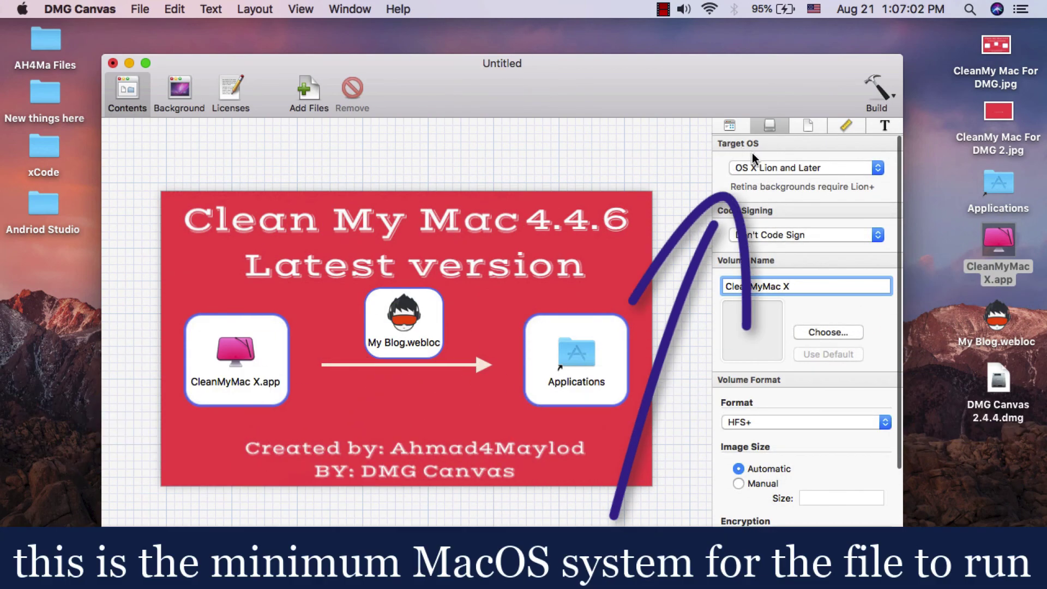
left_click(758, 168)
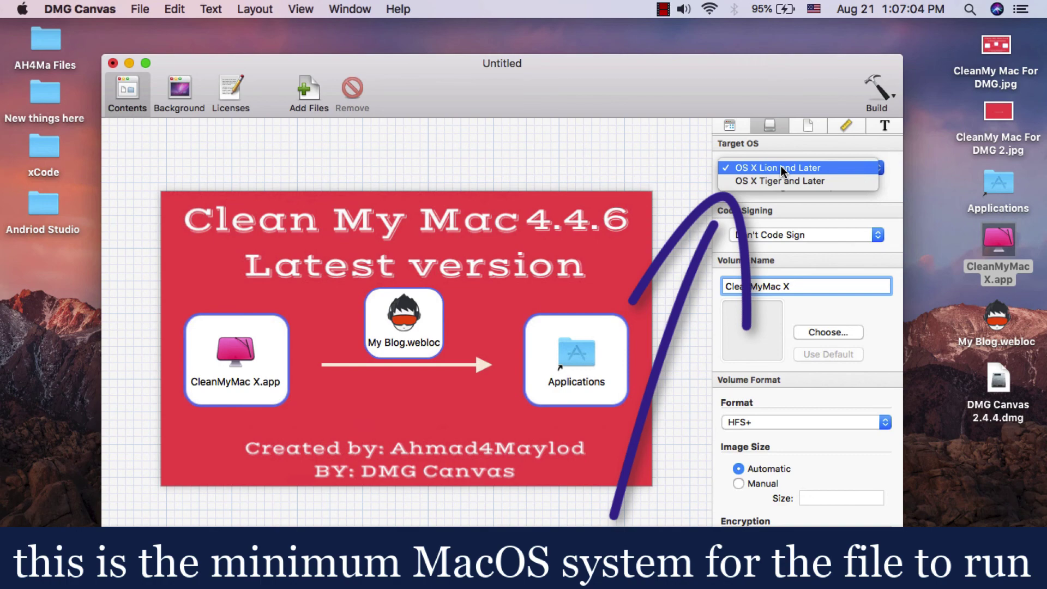
left_click(782, 169)
left_click(744, 128)
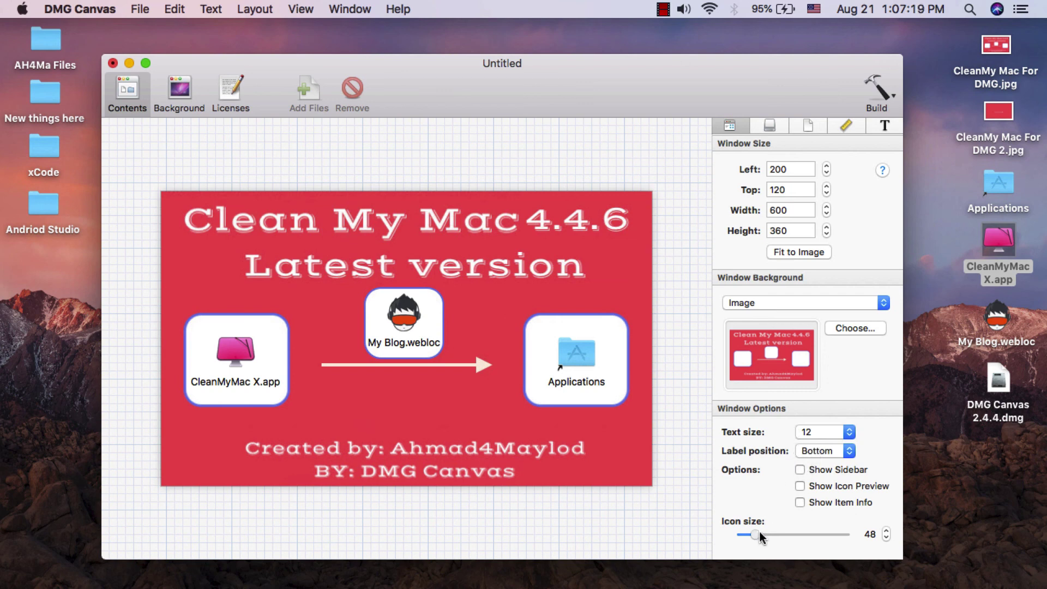
- Enlarge the icons to size 68 and set label text size to 13
mouse_move(755, 534)
left_mouse_down()
mouse_move(786, 535)
mouse_move(764, 534)
left_mouse_up()
left_click(824, 432)
left_click(820, 455)
left_click(819, 438)
left_click(816, 419)
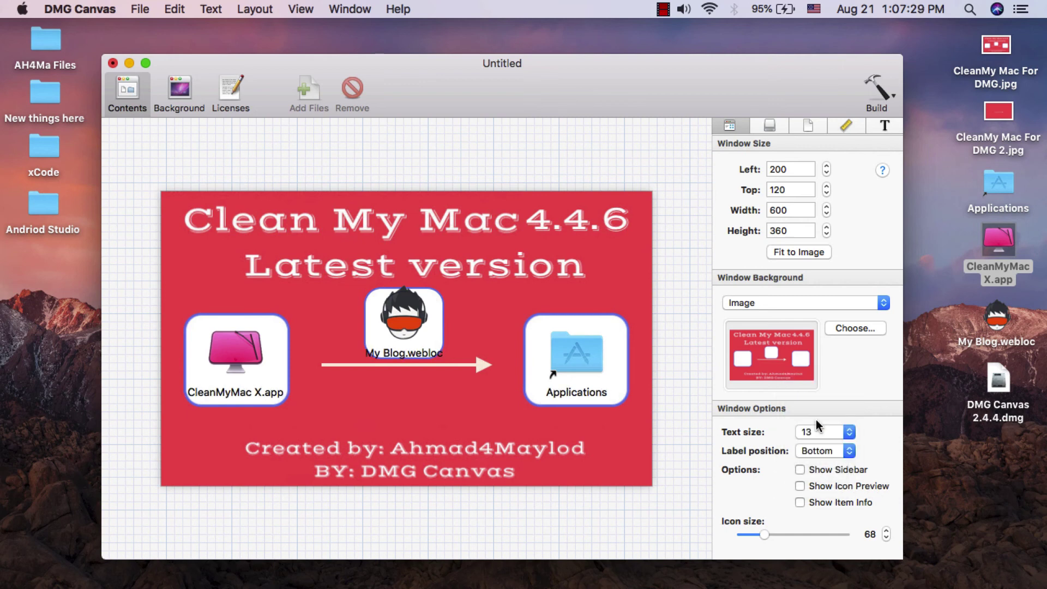
- Try side labels on the Applications icon, then keep label position Bottom
left_click(576, 352)
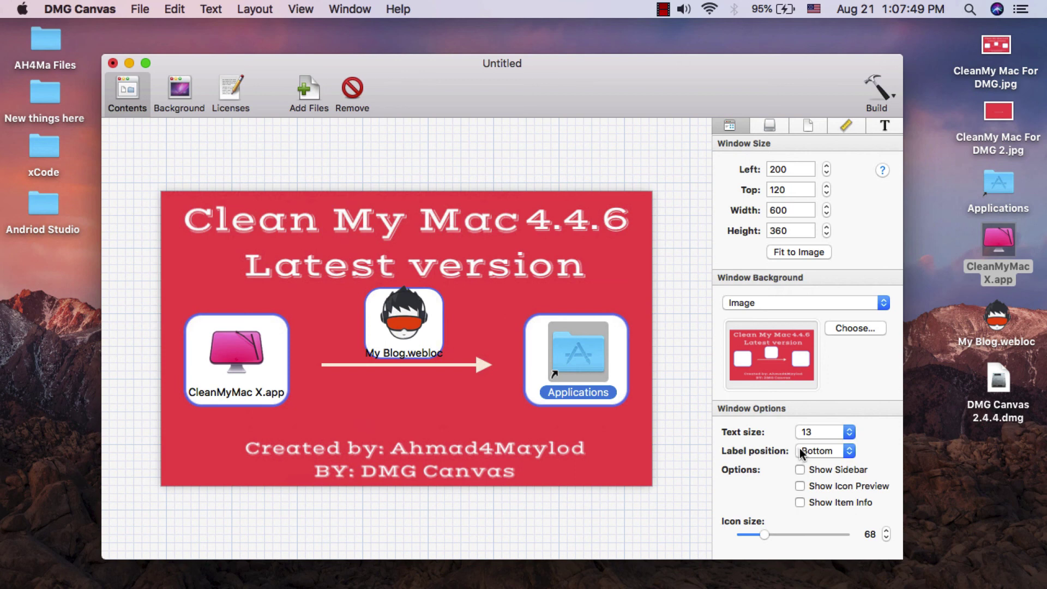
left_click(816, 451)
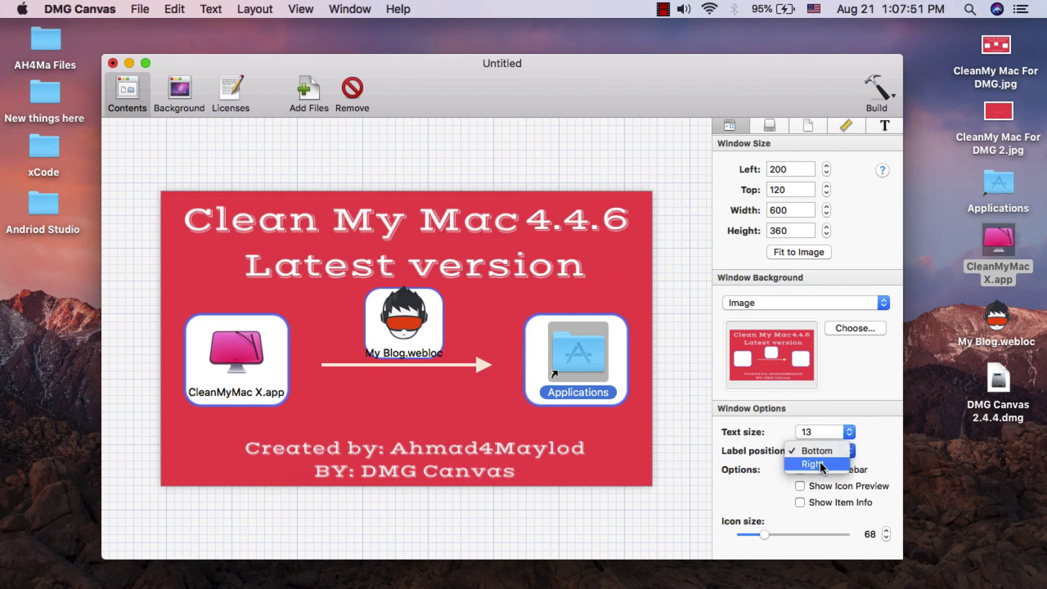
left_click(817, 465)
left_click(818, 450)
left_click(821, 437)
left_click(607, 418)
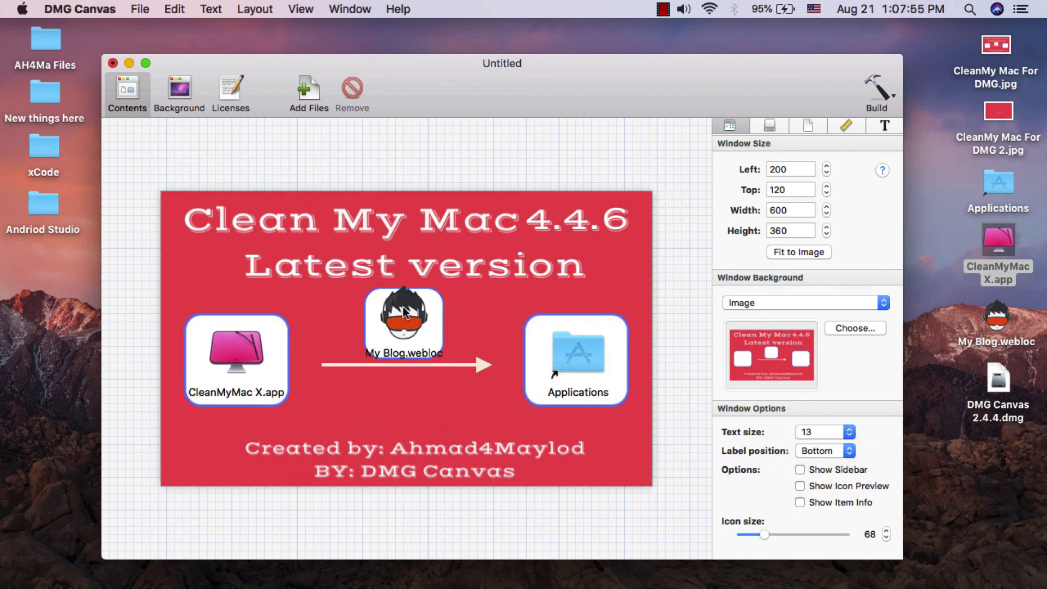
- Set label text size to 11 and nudge My Blog.webloc into its frame
left_click(412, 323)
left_click(823, 431)
left_click(817, 402)
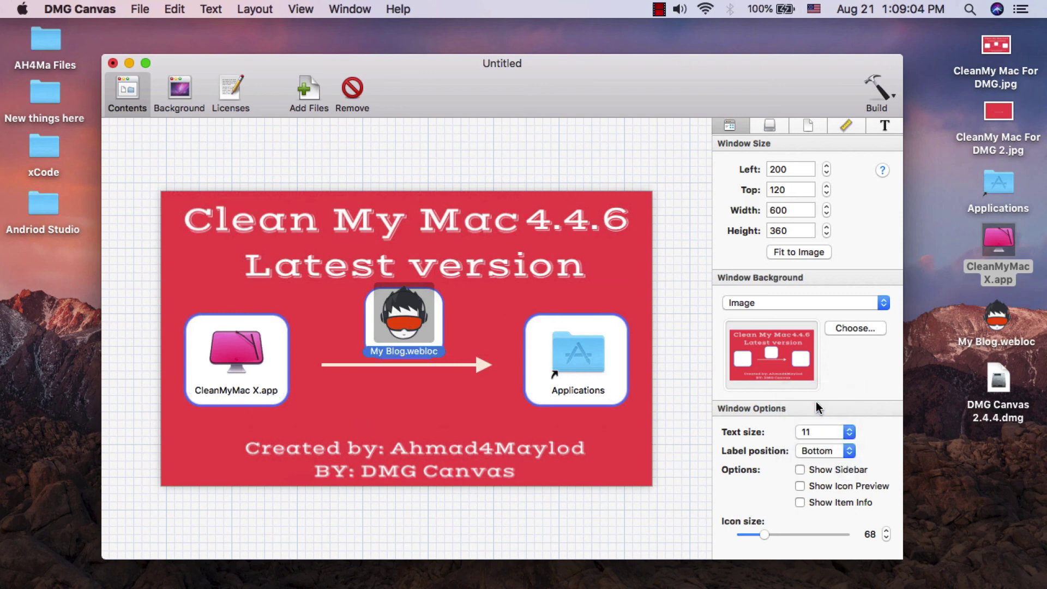
left_click_drag(415, 325, 411, 322)
left_click(458, 333)
left_click(463, 346)
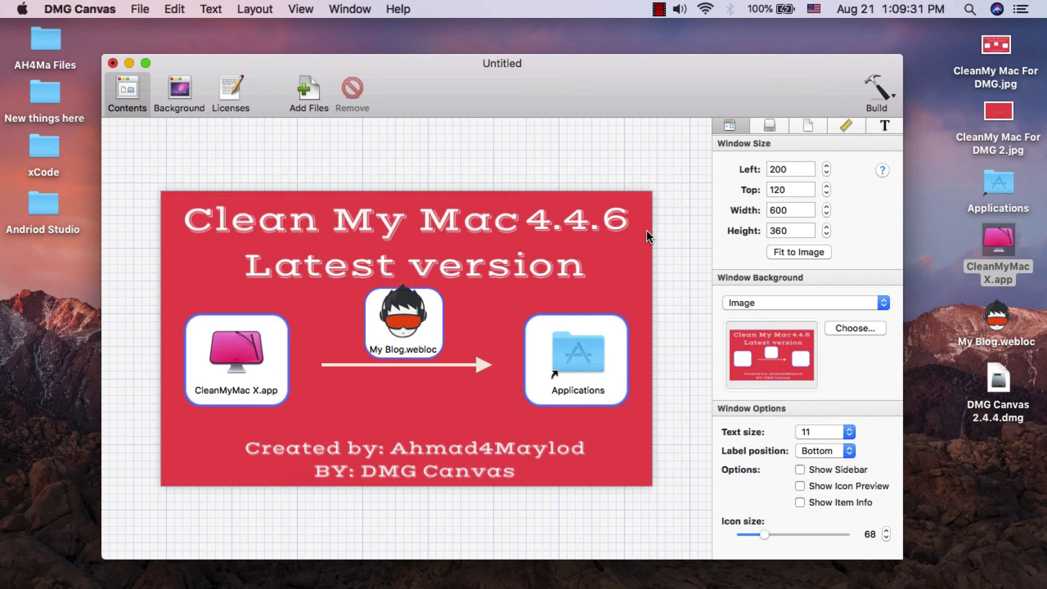
- Build the disk image, naming it CleanMyMac X 4.4.6.dmg and saving it to the Desktop
left_click(878, 92)
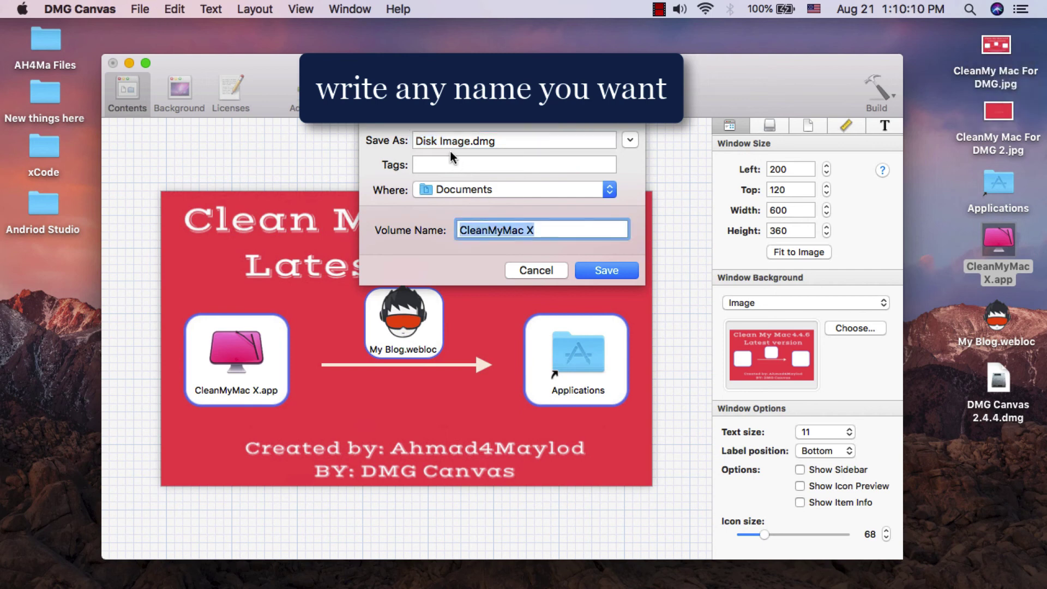
left_click(441, 141)
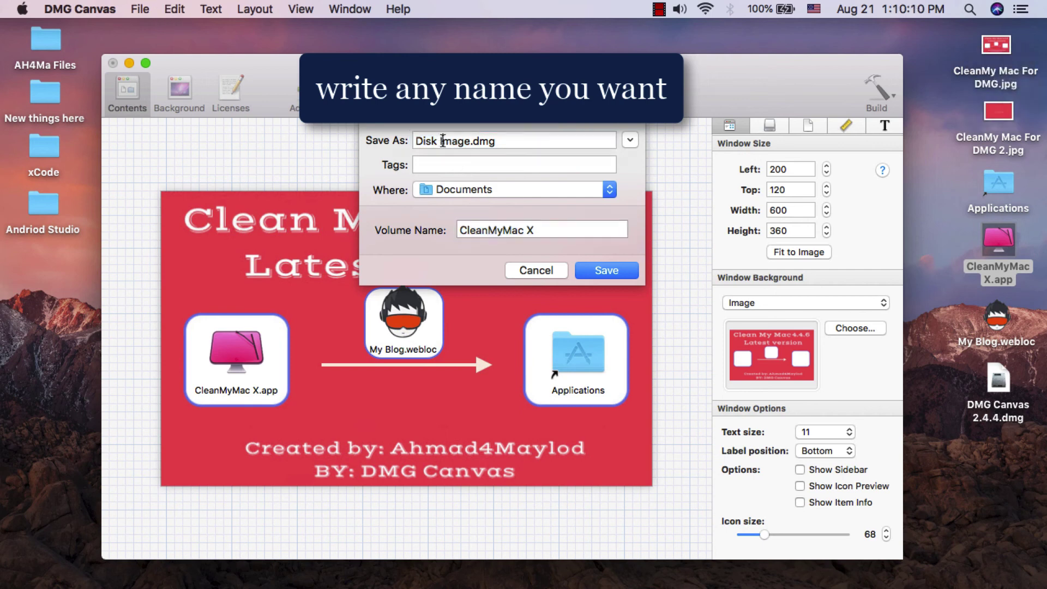
left_click_drag(473, 141, 400, 141)
type("CleanMyMac X")
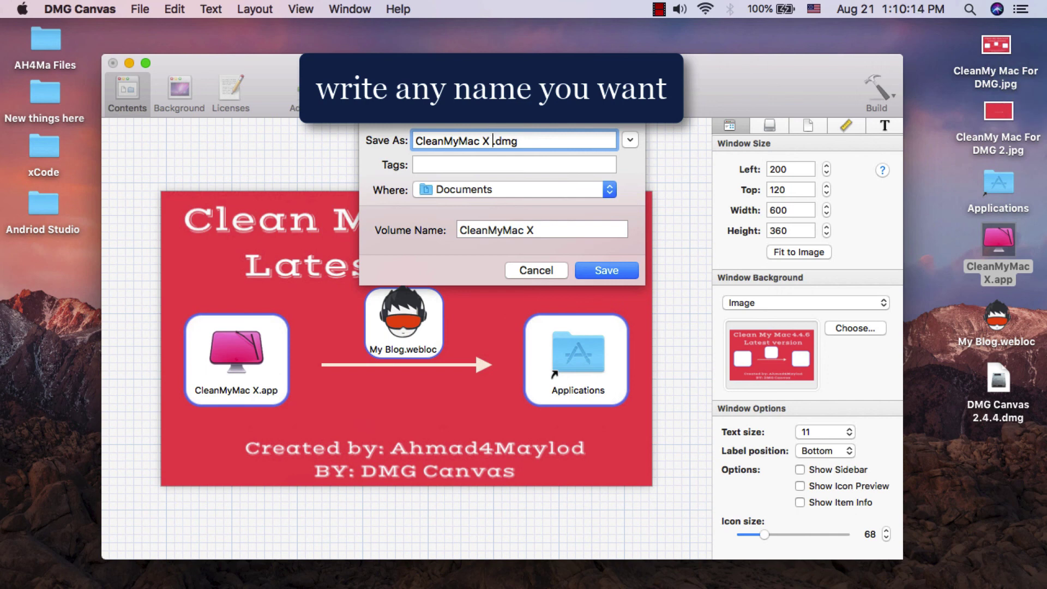
type("4.4.6")
left_click(520, 185)
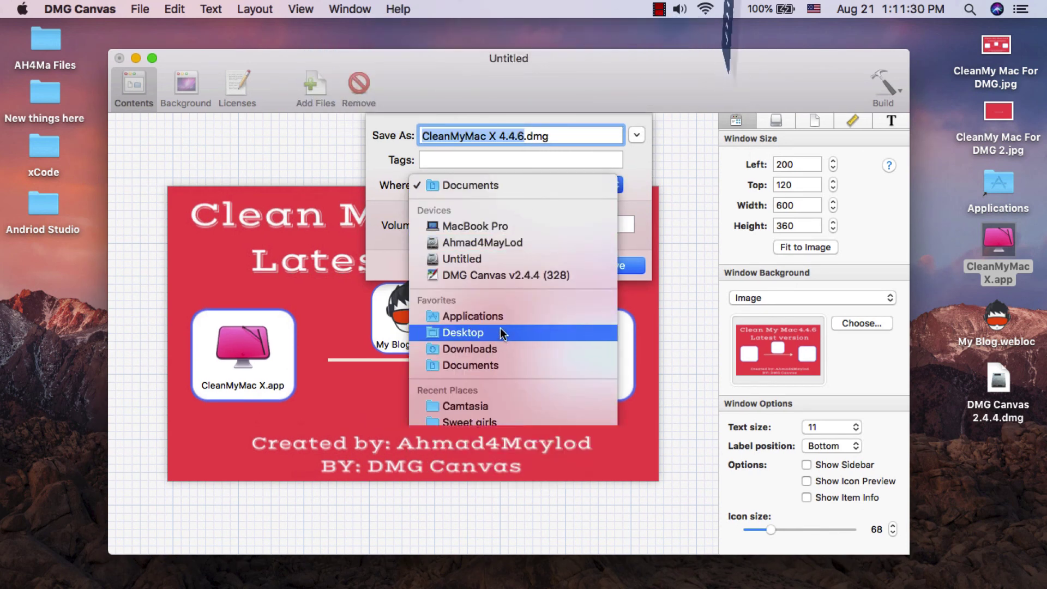
left_click(500, 332)
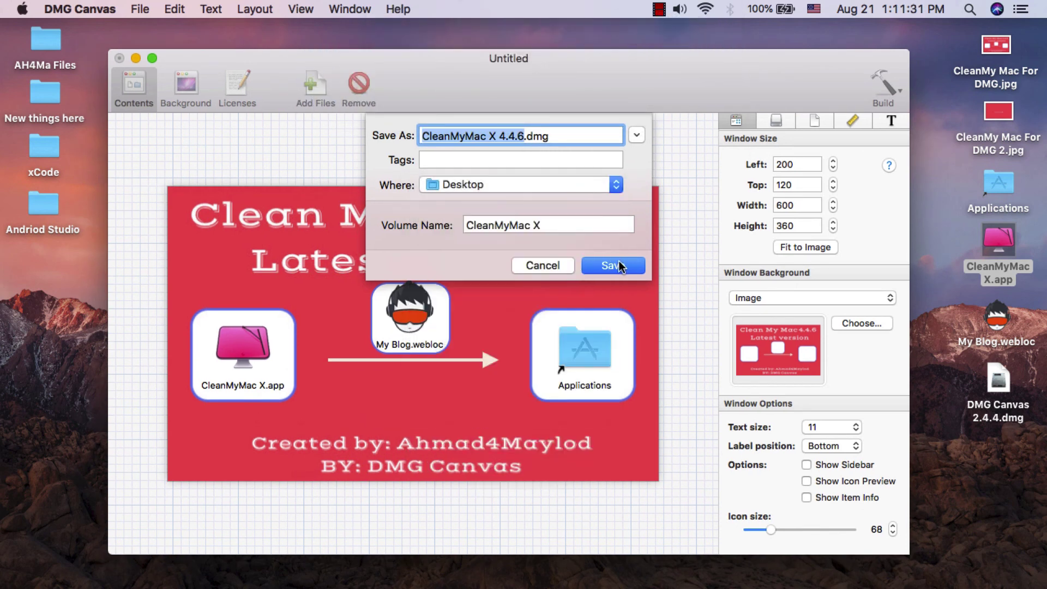
left_click(619, 264)
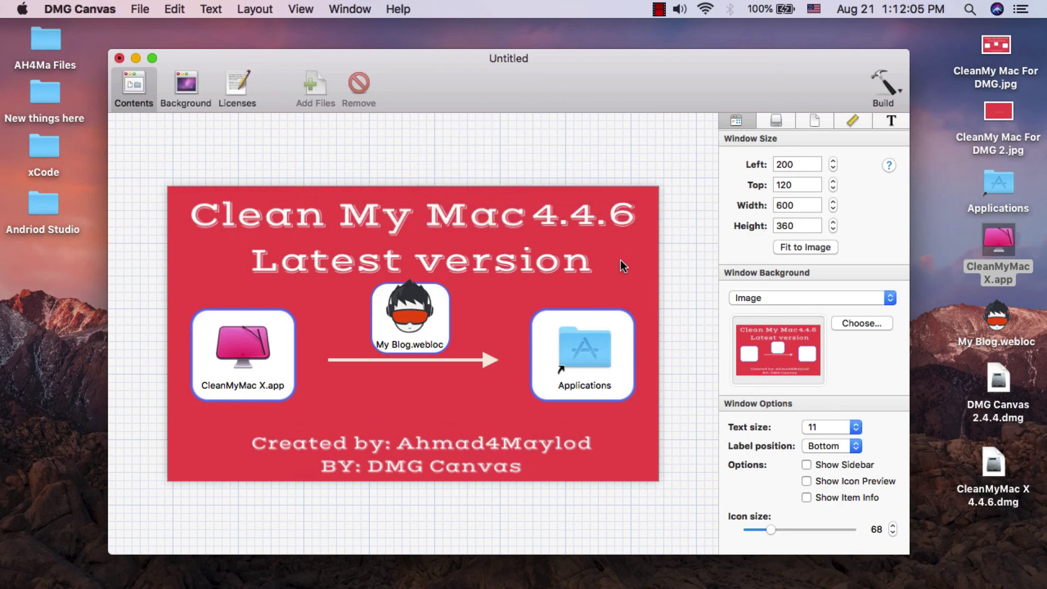
- Minimize DMG Canvas and open CleanMyMac X 4.4.6.dmg from the desktop
key("super+m")
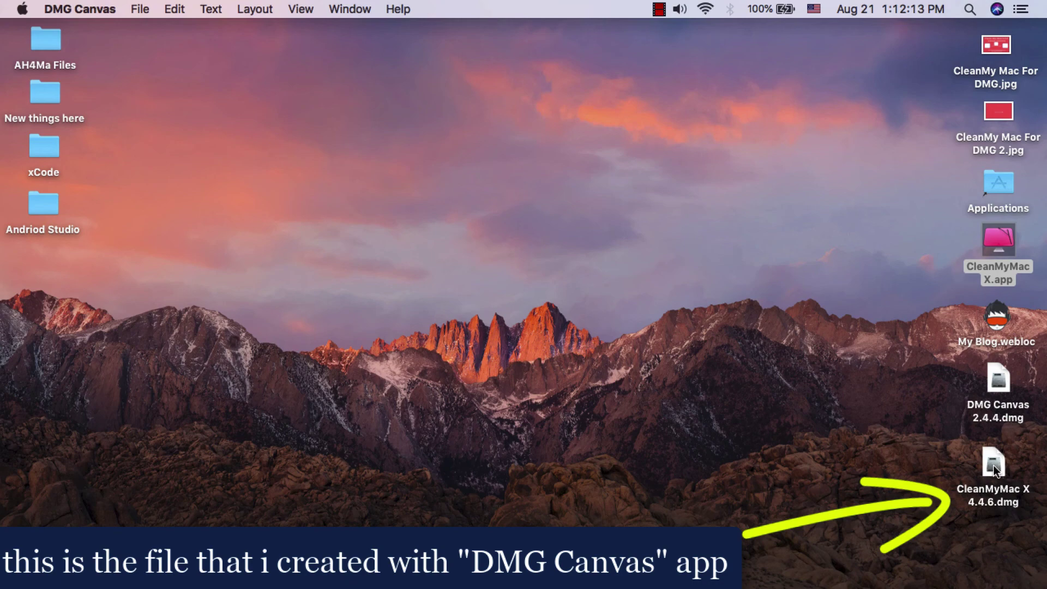
double_click(993, 466)
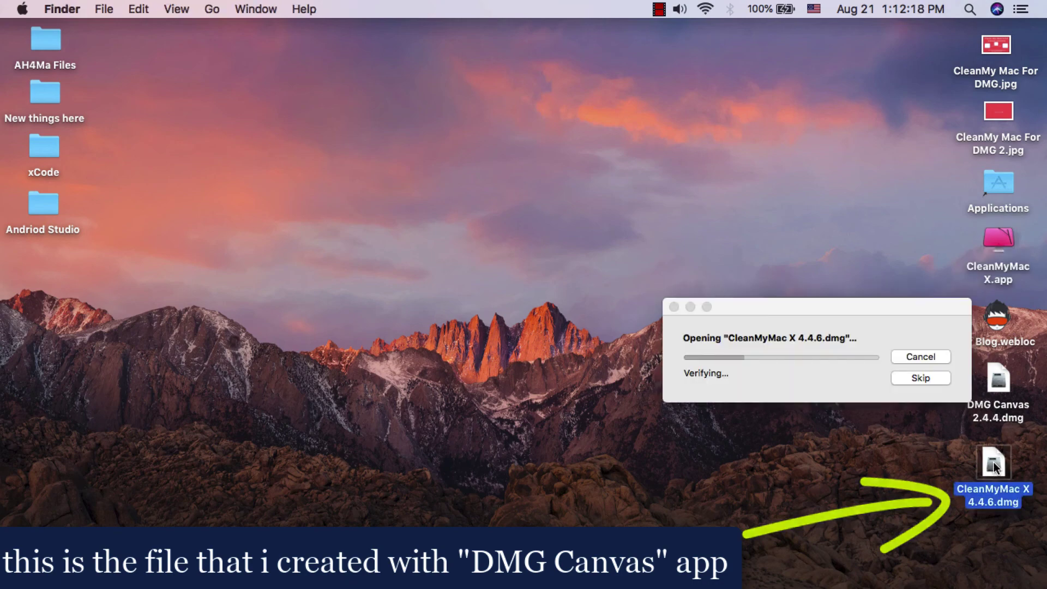